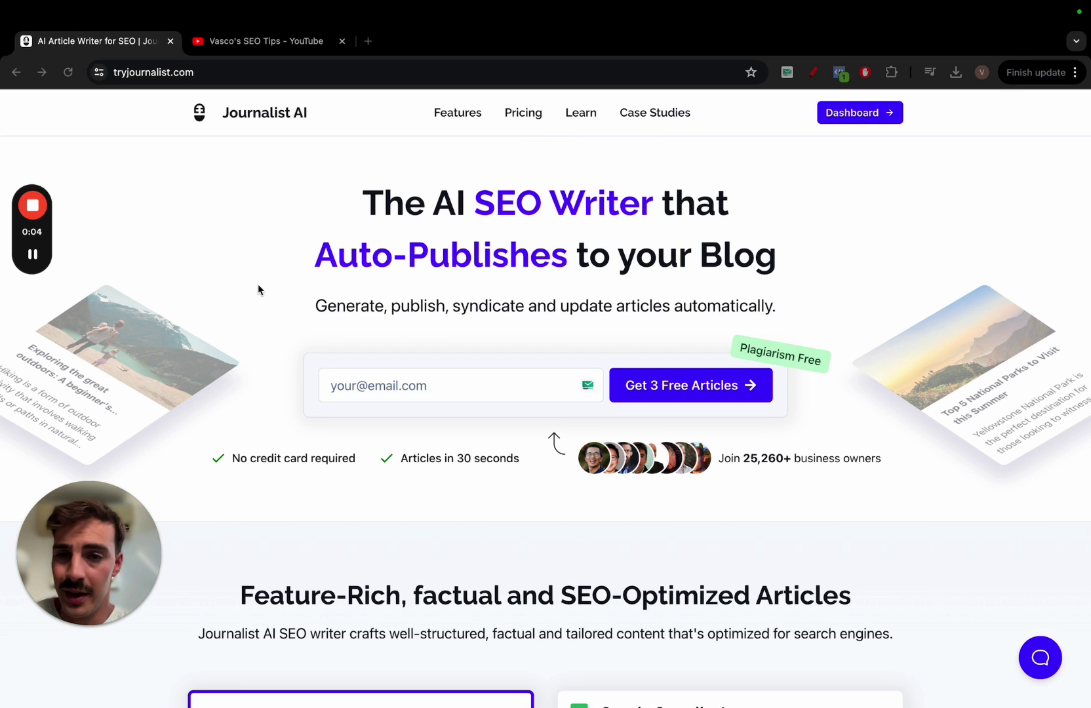
- Open the 'Why Hiring an SEO Agency Will DESTROY Your Business' video and copy its URL
{"action": "left_click", "coordinate": [285, 43]}
{"action": "scroll", "coordinate": [1014, 341], "scroll_direction": "down", "scroll_amount": 1}
{"action": "scroll", "coordinate": [900, 250], "scroll_direction": "down", "scroll_amount": 2}
{"action": "left_click", "coordinate": [901, 249]}
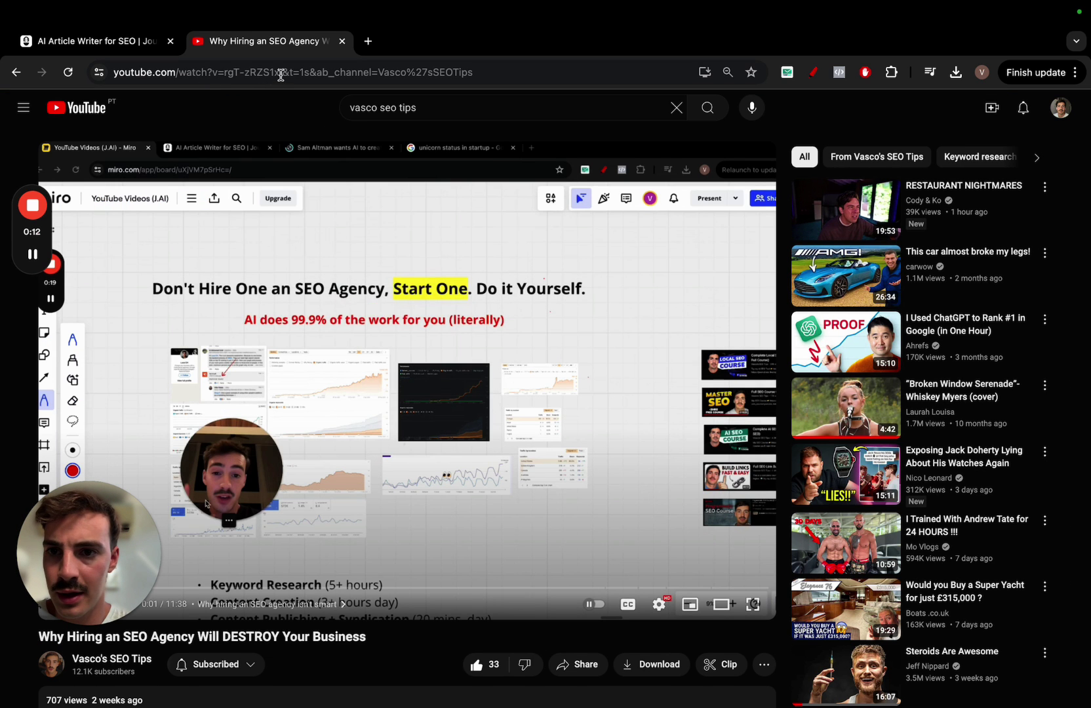
{"action": "left_click", "coordinate": [116, 74]}
{"action": "left_click", "coordinate": [123, 50]}
- Generate an article from the pasted video URL using the Youtube Video to Blog post type
{"action": "left_click", "coordinate": [858, 112]}
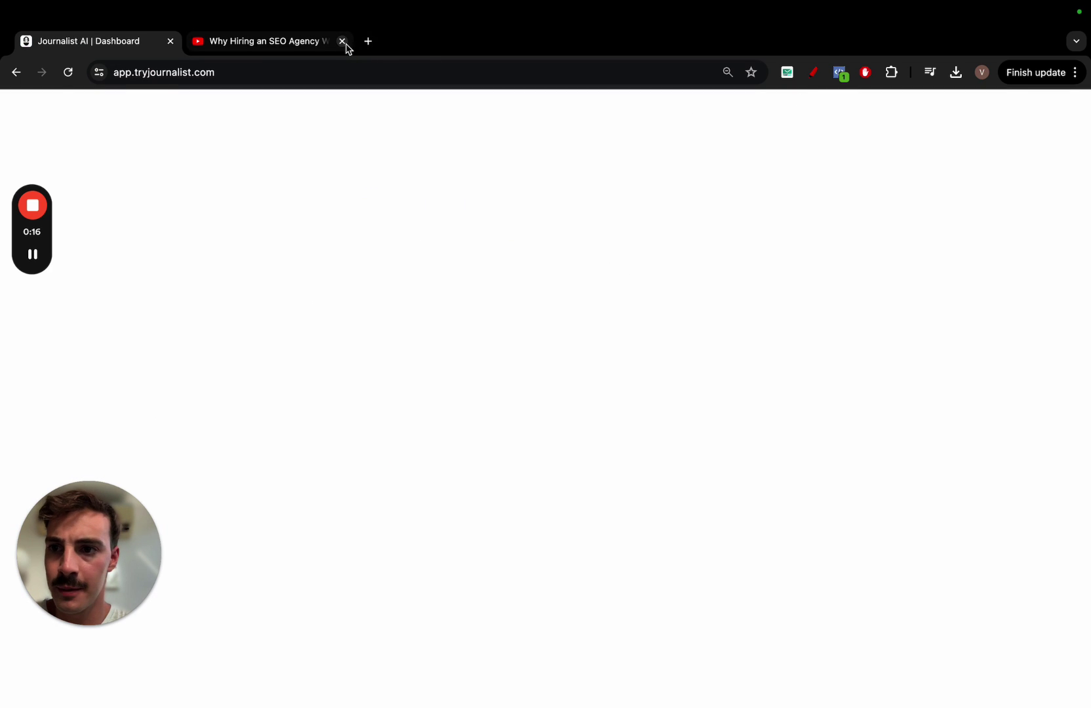
{"action": "left_click", "coordinate": [342, 41]}
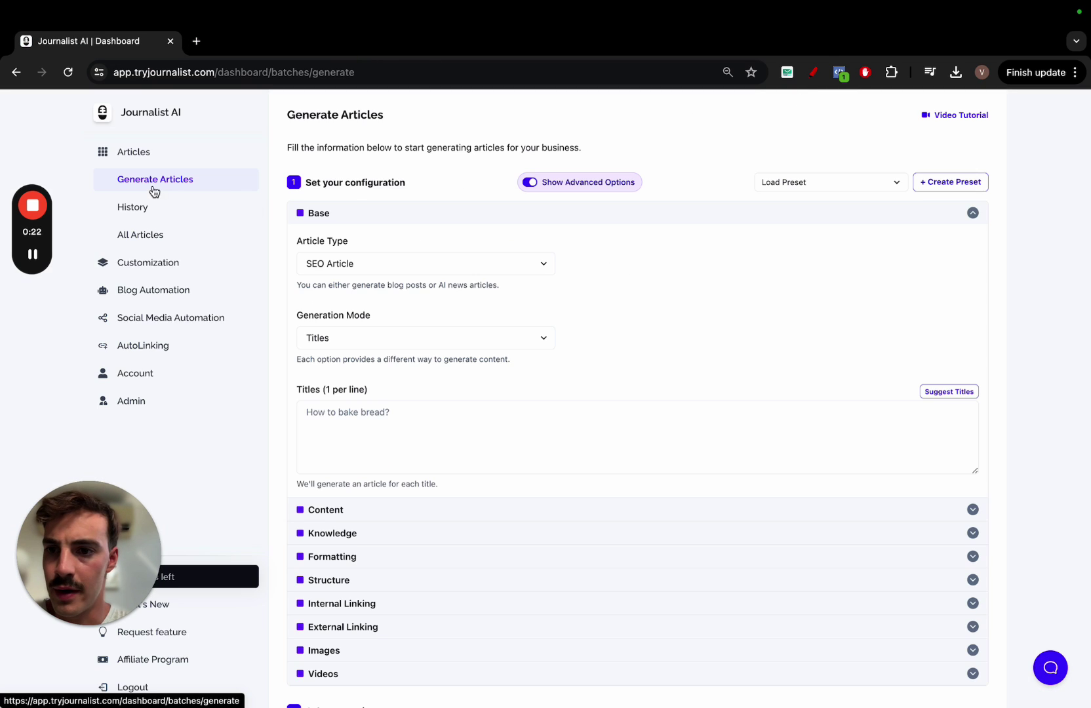
{"action": "left_click", "coordinate": [390, 269]}
{"action": "left_click", "coordinate": [388, 295]}
{"action": "left_click", "coordinate": [400, 339]}
{"action": "key", "text": "ctrl+v"}
{"action": "left_click", "coordinate": [507, 385]}
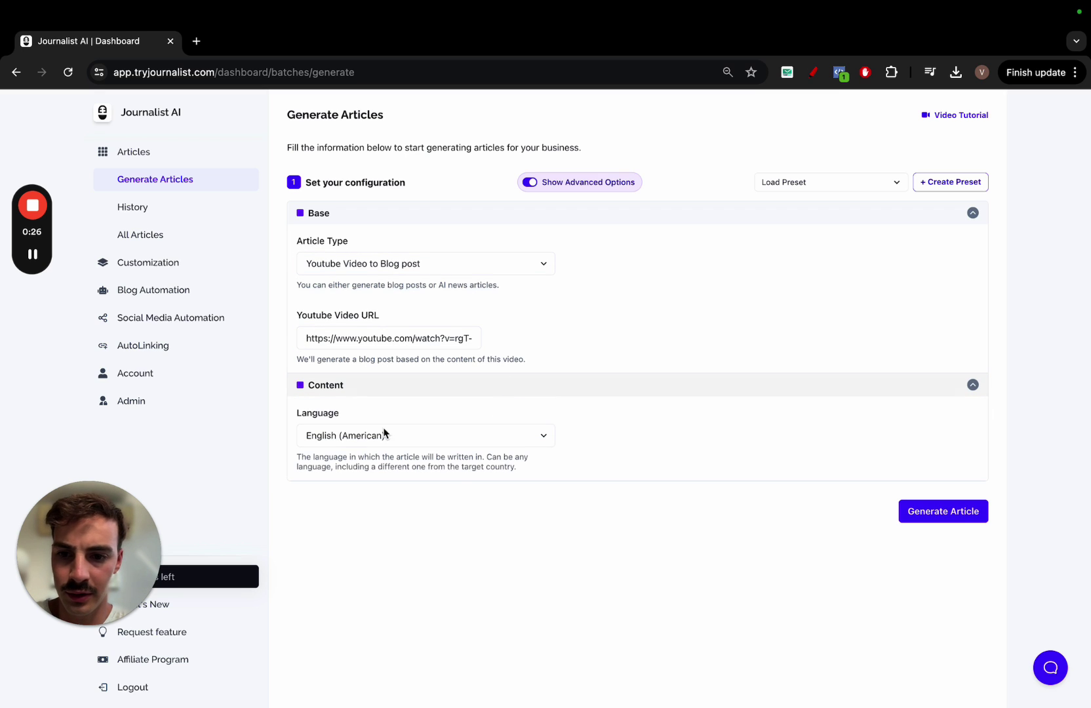
{"action": "left_click", "coordinate": [928, 520]}
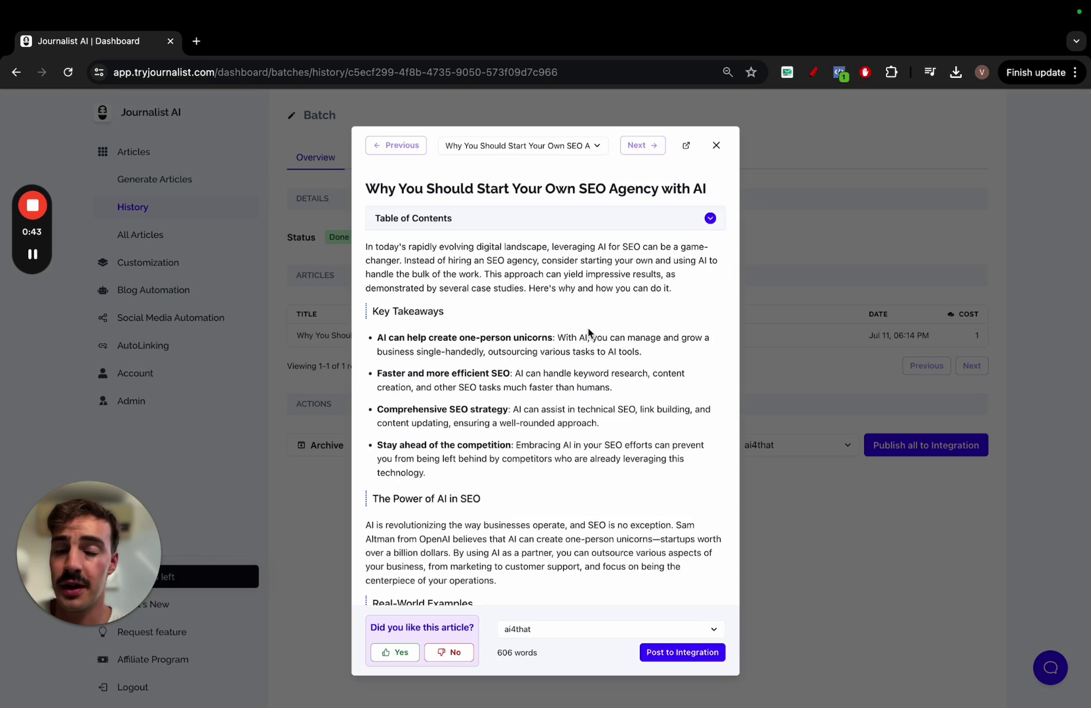
{"action": "scroll", "coordinate": [587, 328], "scroll_direction": "down", "scroll_amount": 3}
{"action": "scroll", "coordinate": [587, 327], "scroll_direction": "down", "scroll_amount": 3}
{"action": "scroll", "coordinate": [587, 328], "scroll_direction": "up", "scroll_amount": 5}
{"action": "left_click", "coordinate": [587, 332]}
{"action": "scroll", "coordinate": [388, 298], "scroll_direction": "down", "scroll_amount": 2}
{"action": "scroll", "coordinate": [389, 305], "scroll_direction": "down", "scroll_amount": 2}
{"action": "scroll", "coordinate": [389, 304], "scroll_direction": "down", "scroll_amount": 1}
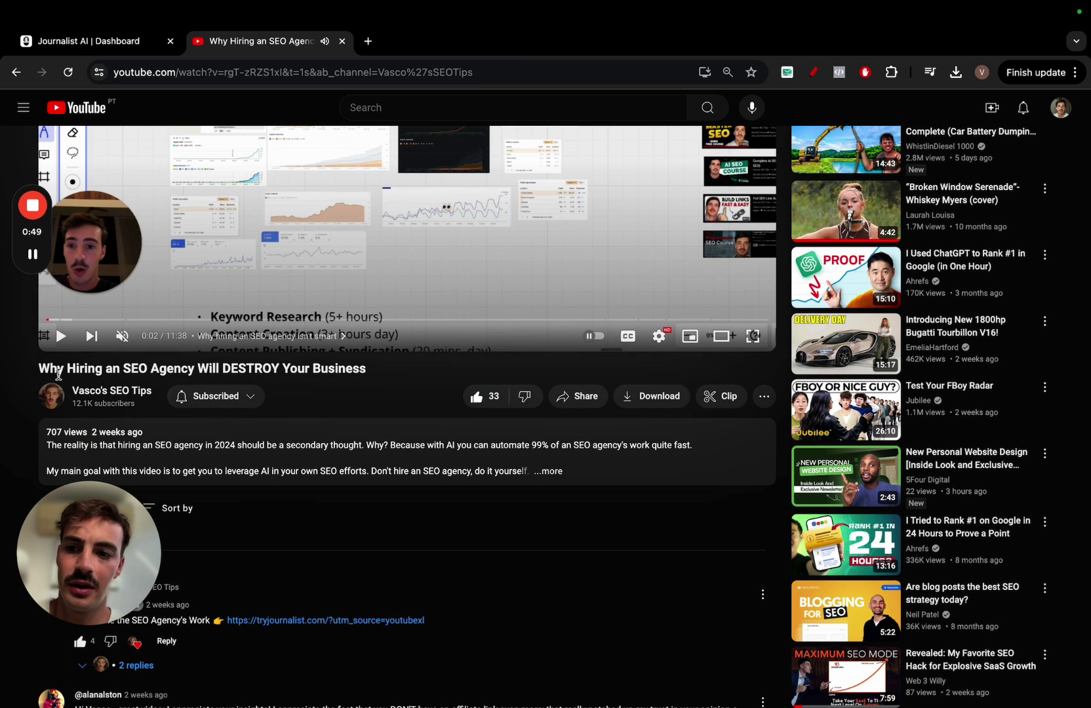
{"action": "left_click_drag", "start_coordinate": [324, 365], "coordinate": [224, 367]}
{"action": "scroll", "coordinate": [164, 351], "scroll_direction": "up", "scroll_amount": 4}
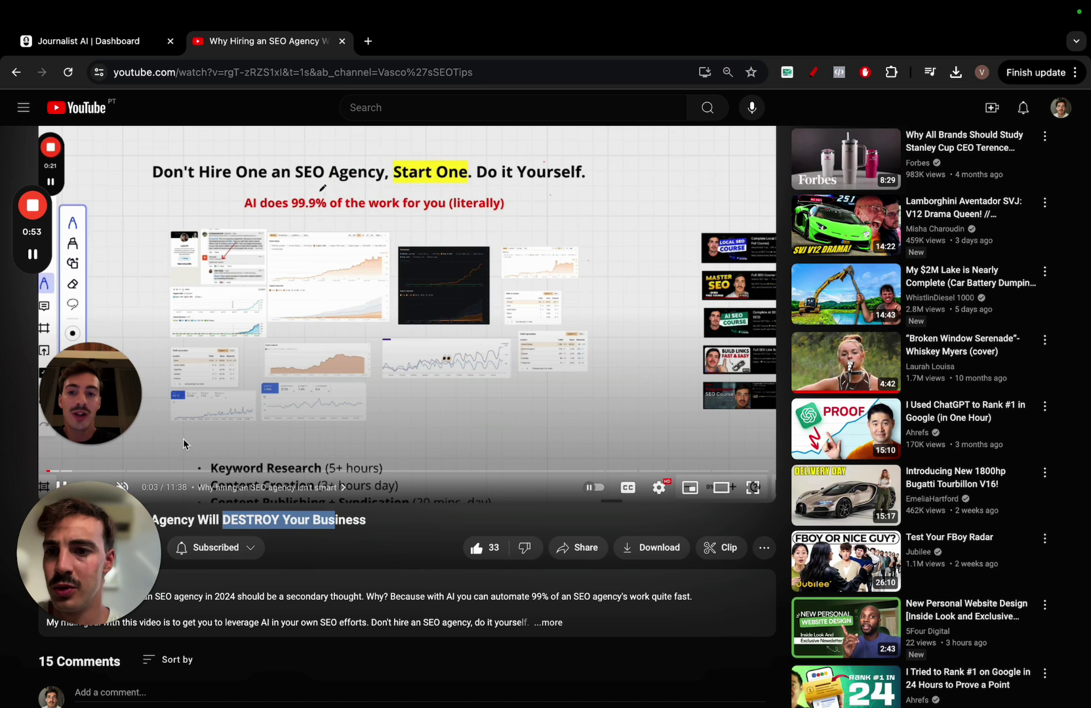
{"action": "mouse_move", "coordinate": [404, 472]}
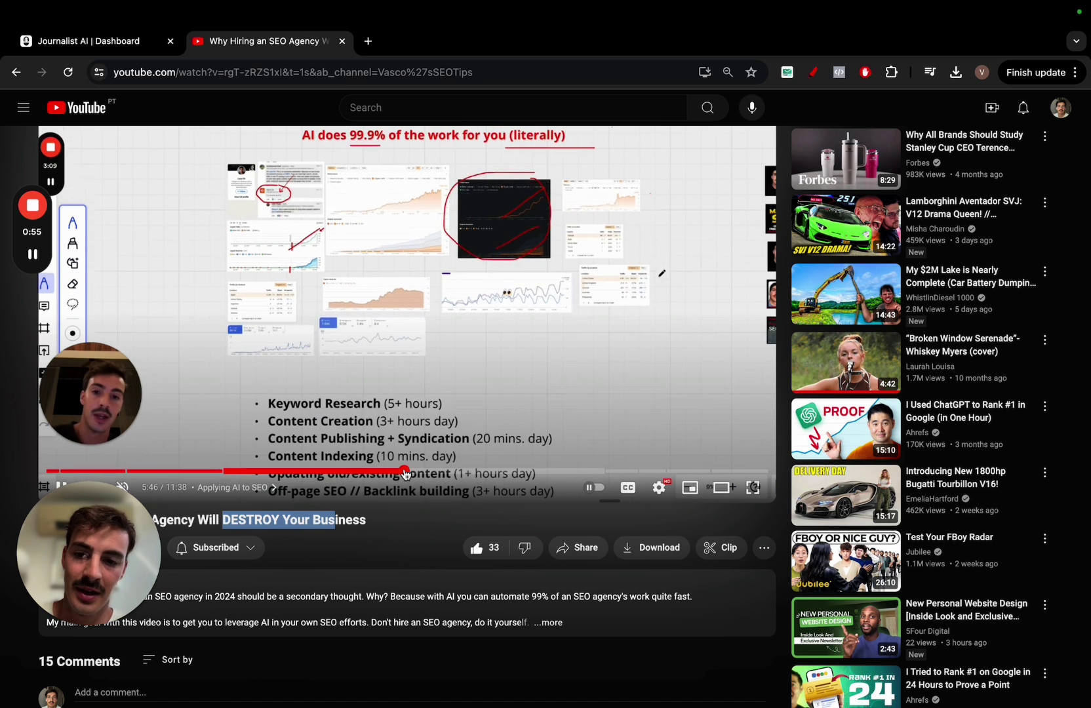
{"action": "left_click", "coordinate": [483, 472]}
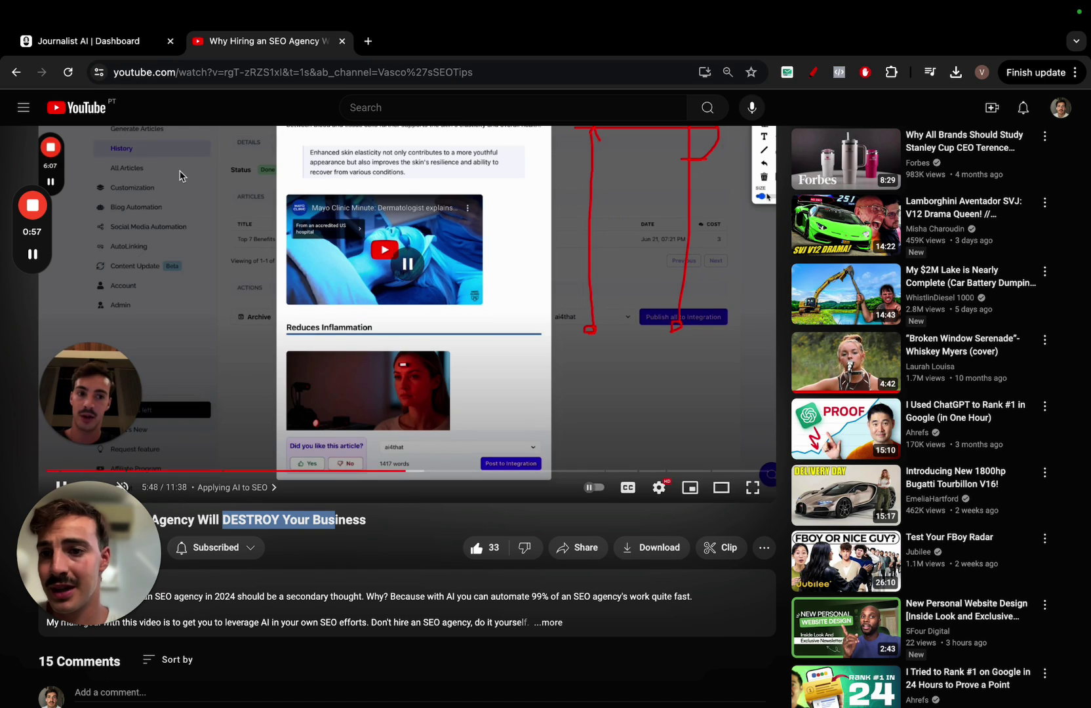
{"action": "left_click", "coordinate": [145, 50]}
{"action": "left_click_drag", "start_coordinate": [422, 186], "coordinate": [570, 189]}
{"action": "left_click_drag", "start_coordinate": [658, 188], "coordinate": [706, 186]}
- Close the 606-word article preview and view the AutoBlogs list
{"action": "left_click", "coordinate": [699, 218]}
{"action": "scroll", "coordinate": [594, 298], "scroll_direction": "down", "scroll_amount": 1}
{"action": "scroll", "coordinate": [594, 298], "scroll_direction": "down", "scroll_amount": 4}
{"action": "scroll", "coordinate": [616, 373], "scroll_direction": "down", "scroll_amount": 5}
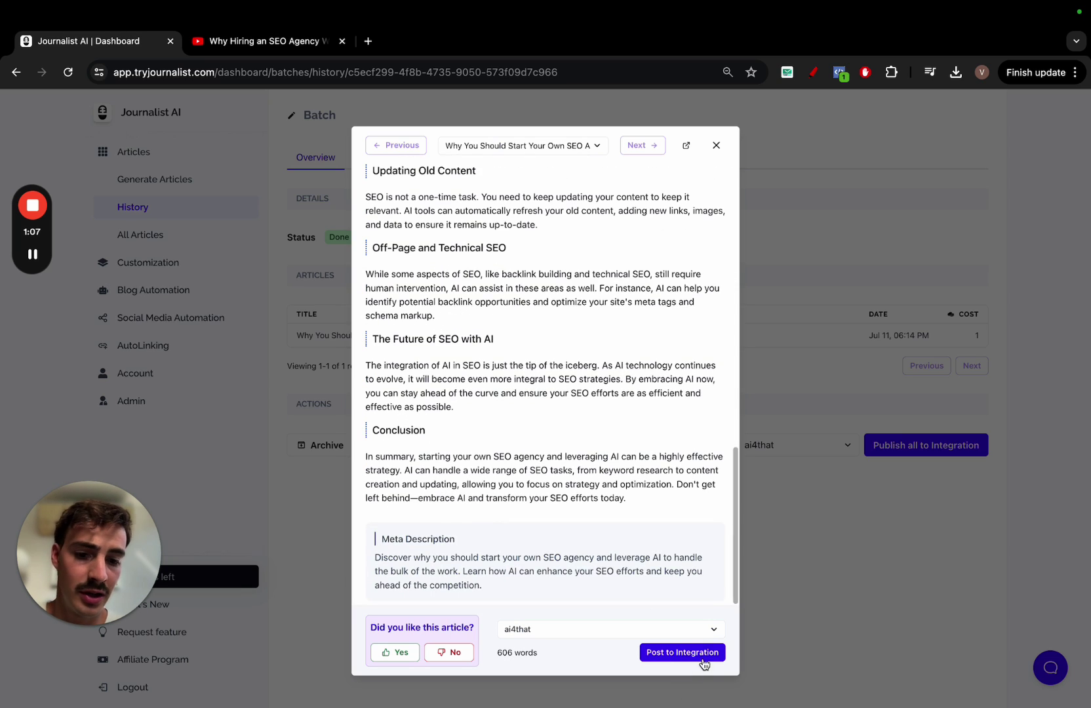
{"action": "left_click", "coordinate": [818, 526]}
{"action": "left_click", "coordinate": [183, 294]}
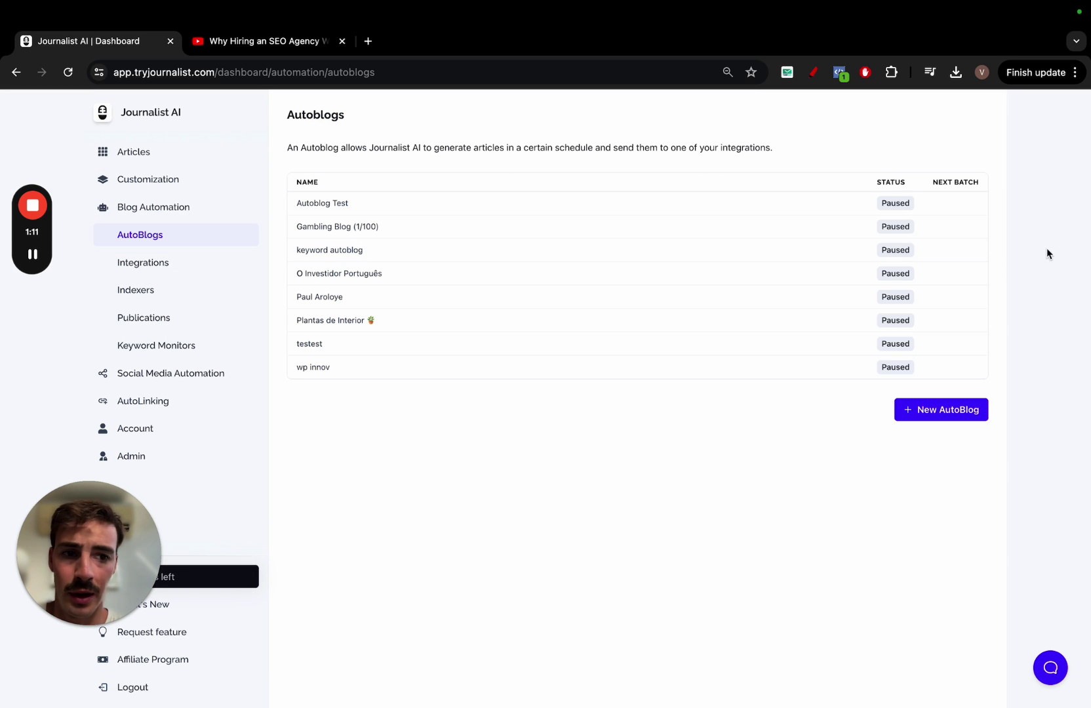
- Try the Wix, Blogger and Zapier integration types, then view the article batch history
{"action": "left_click", "coordinate": [165, 267]}
{"action": "left_click", "coordinate": [949, 572]}
{"action": "left_click", "coordinate": [636, 232]}
{"action": "left_click", "coordinate": [784, 239]}
{"action": "left_click", "coordinate": [952, 246]}
{"action": "left_click", "coordinate": [134, 157]}
{"action": "left_click", "coordinate": [147, 207]}
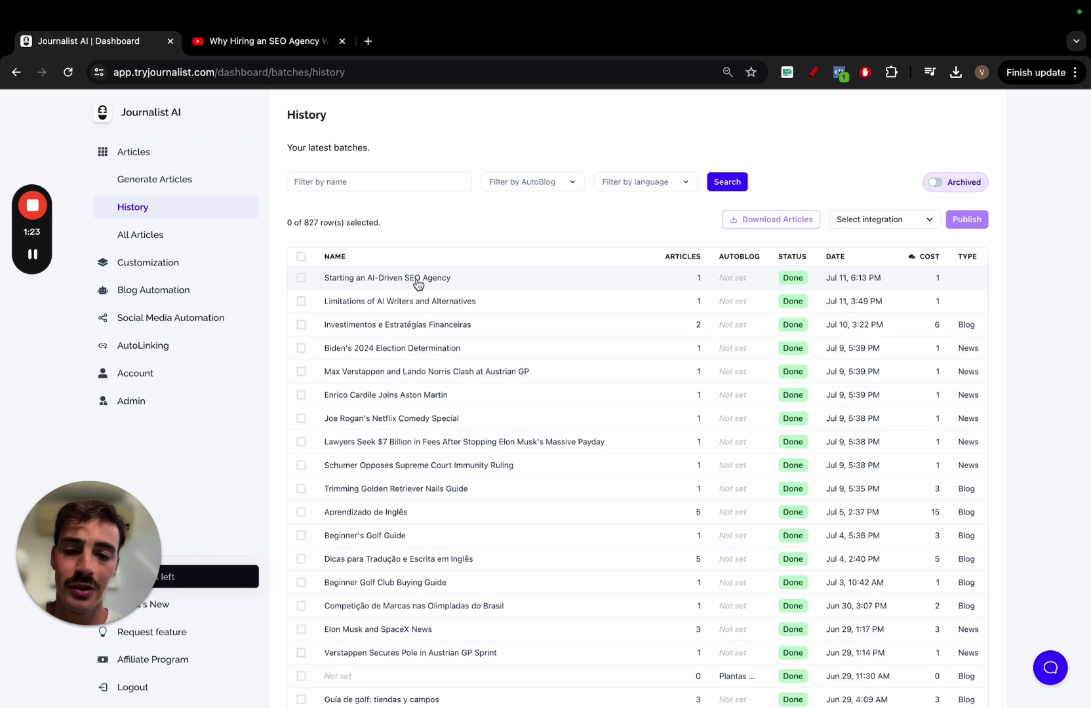
{"action": "left_click", "coordinate": [417, 284]}
{"action": "left_click", "coordinate": [503, 237]}
{"action": "scroll", "coordinate": [546, 384], "scroll_direction": "down", "scroll_amount": 1}
{"action": "scroll", "coordinate": [545, 384], "scroll_direction": "down", "scroll_amount": 10}
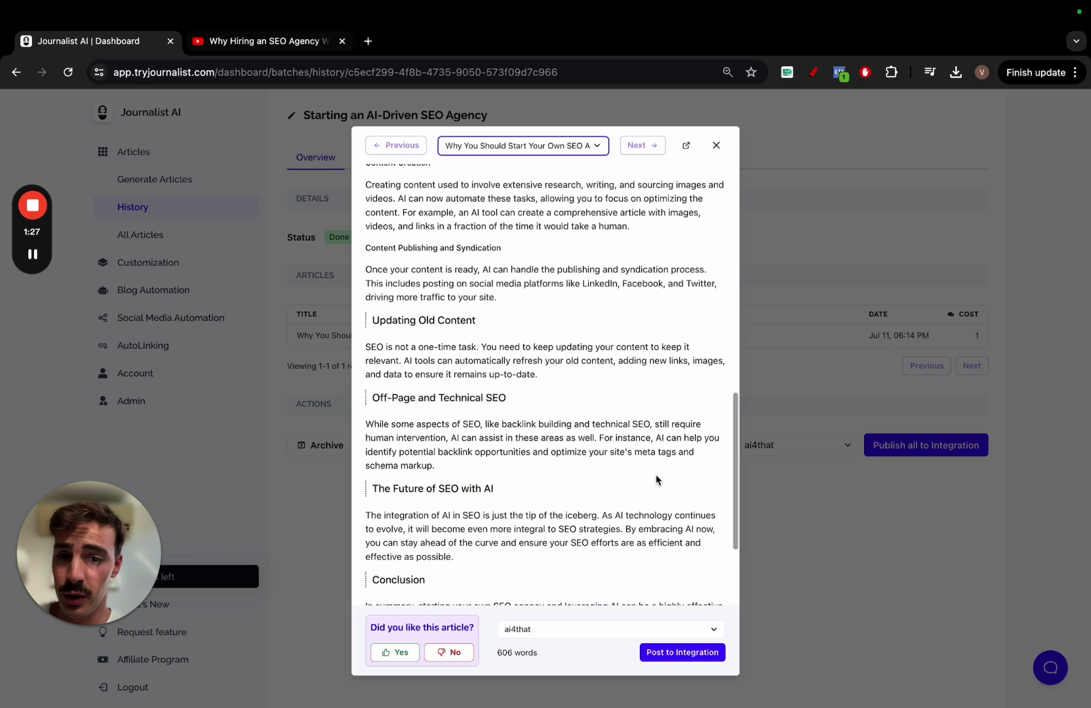
{"action": "scroll", "coordinate": [539, 461], "scroll_direction": "up", "scroll_amount": 5}
{"action": "scroll", "coordinate": [539, 461], "scroll_direction": "up", "scroll_amount": 5}
{"action": "scroll", "coordinate": [539, 461], "scroll_direction": "up", "scroll_amount": 5}
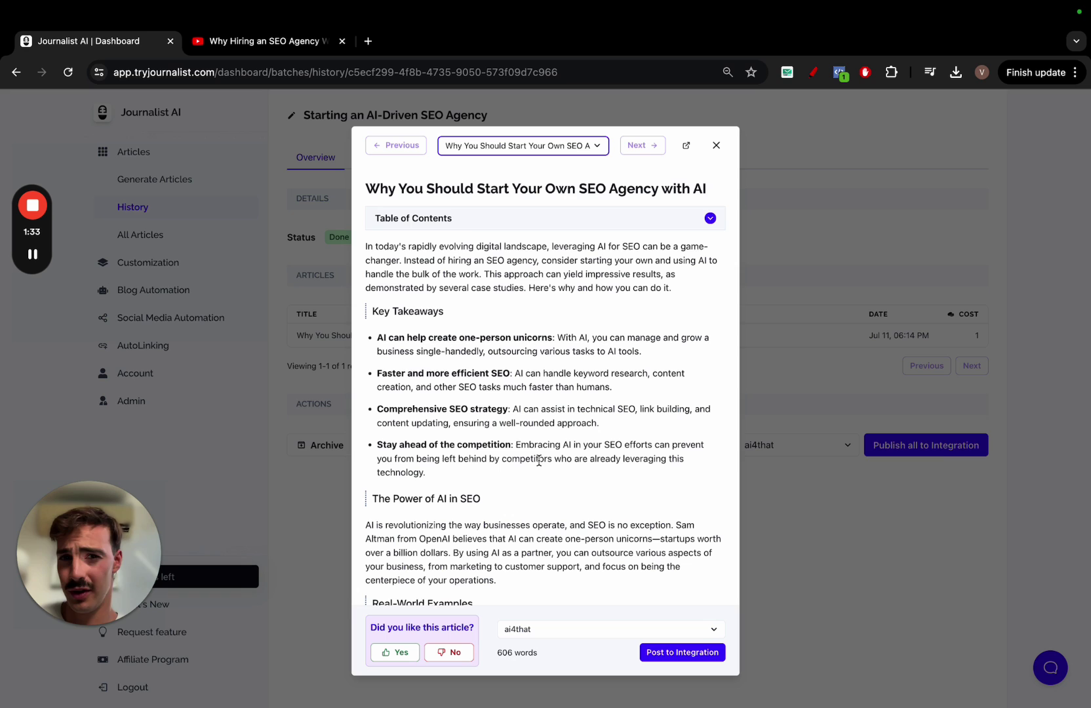
{"action": "left_click", "coordinate": [275, 183]}
{"action": "left_click", "coordinate": [176, 190]}
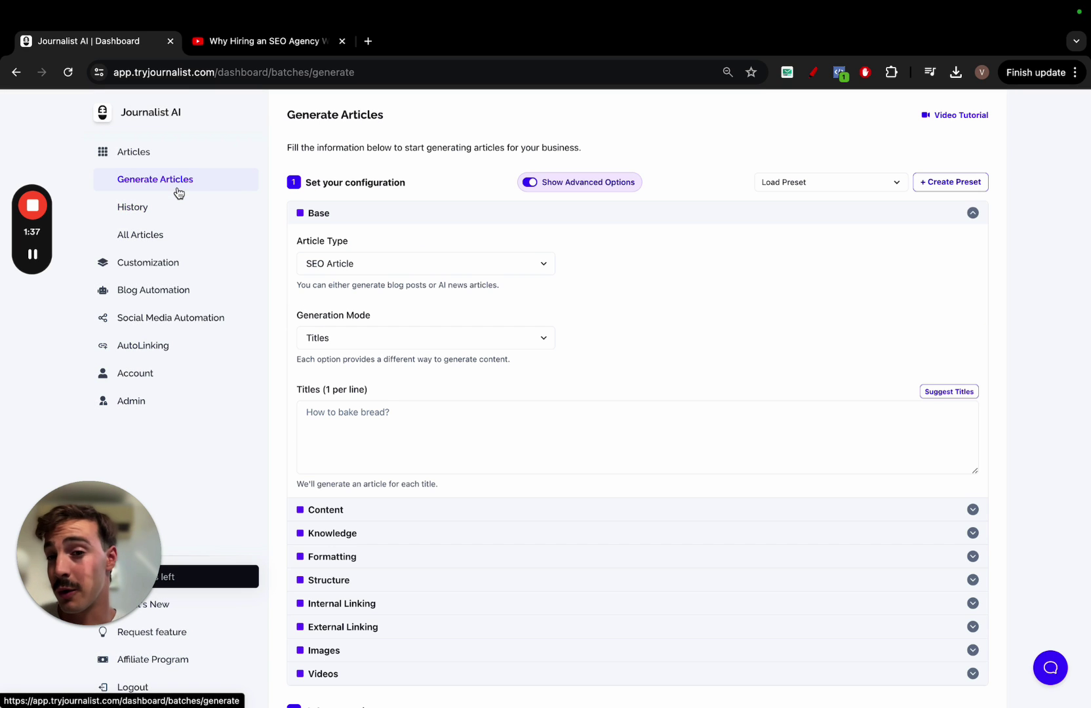
- Preview the 1960-word Trimming Golden Retriever Nails Guide article from batch history
{"action": "left_click", "coordinate": [213, 208]}
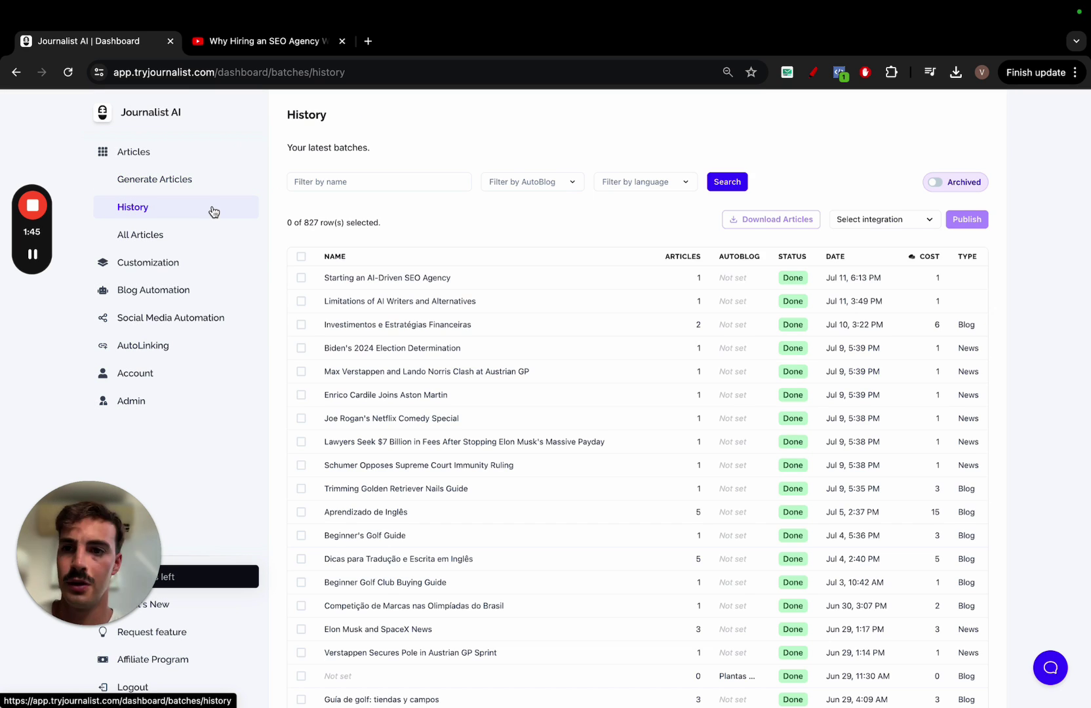
{"action": "scroll", "coordinate": [275, 221], "scroll_direction": "down", "scroll_amount": 1}
{"action": "scroll", "coordinate": [418, 398], "scroll_direction": "down", "scroll_amount": 2}
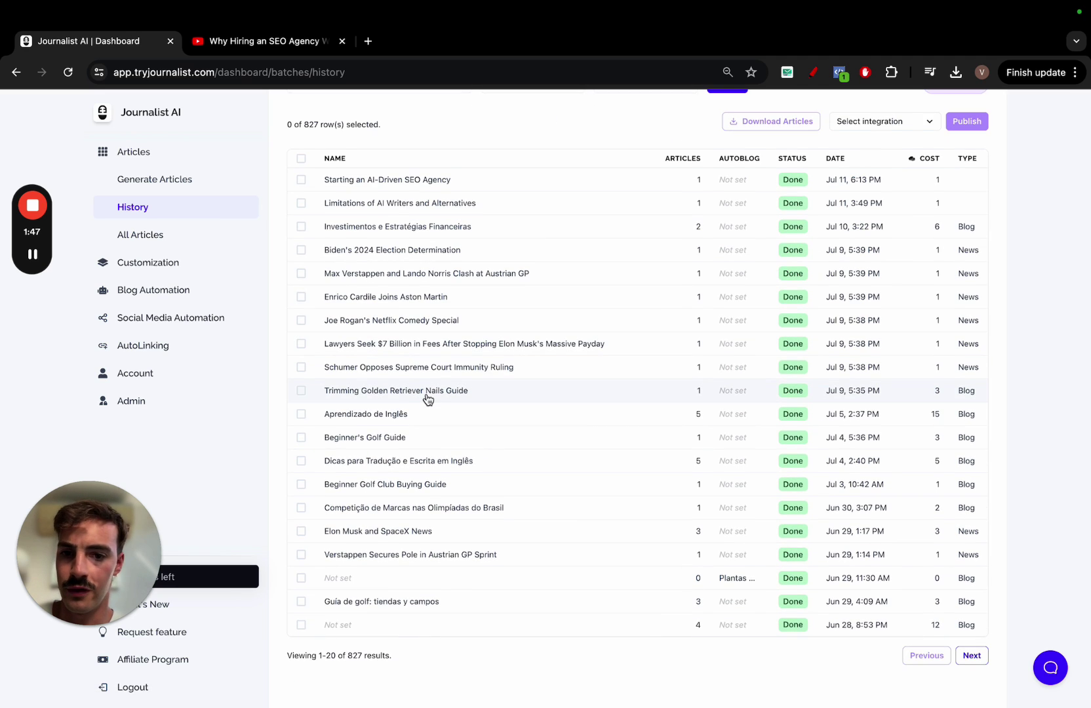
{"action": "left_click", "coordinate": [427, 399]}
{"action": "left_click", "coordinate": [496, 238]}
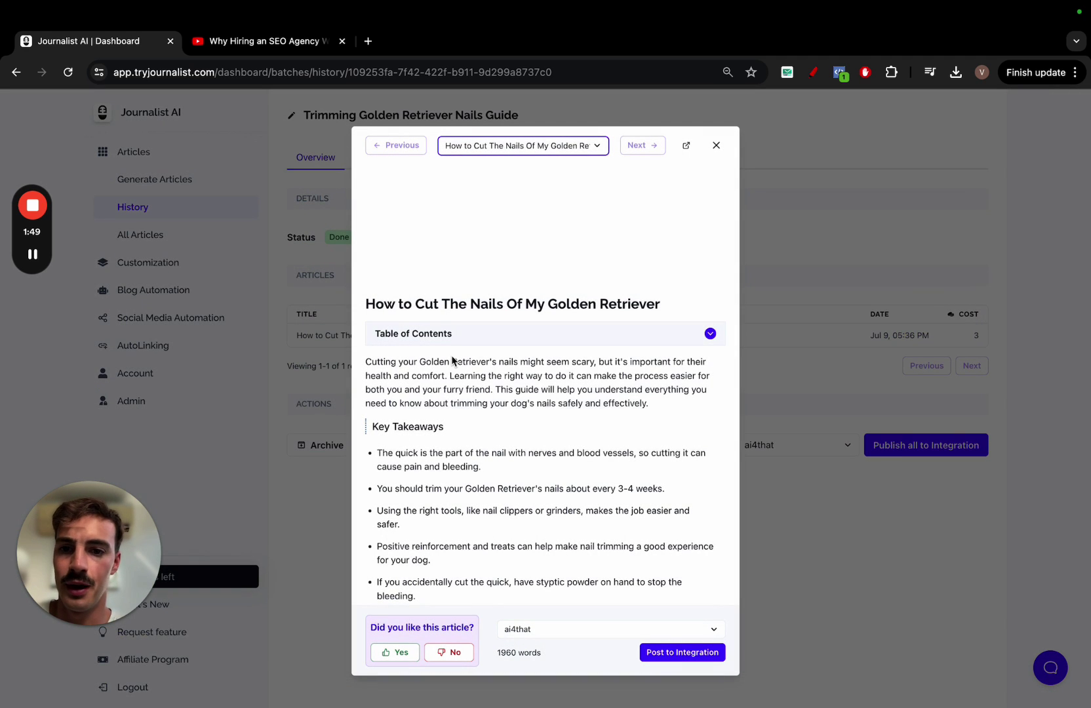
{"action": "scroll", "coordinate": [645, 272], "scroll_direction": "down", "scroll_amount": 1}
{"action": "scroll", "coordinate": [619, 268], "scroll_direction": "down", "scroll_amount": 2}
{"action": "scroll", "coordinate": [594, 310], "scroll_direction": "down", "scroll_amount": 2}
{"action": "scroll", "coordinate": [511, 332], "scroll_direction": "down", "scroll_amount": 4}
{"action": "scroll", "coordinate": [559, 335], "scroll_direction": "down", "scroll_amount": 4}
{"action": "scroll", "coordinate": [664, 255], "scroll_direction": "down", "scroll_amount": 5}
{"action": "scroll", "coordinate": [650, 307], "scroll_direction": "down", "scroll_amount": 3}
{"action": "scroll", "coordinate": [596, 307], "scroll_direction": "down", "scroll_amount": 3}
{"action": "scroll", "coordinate": [576, 315], "scroll_direction": "up", "scroll_amount": 1}
{"action": "scroll", "coordinate": [580, 384], "scroll_direction": "up", "scroll_amount": 1}
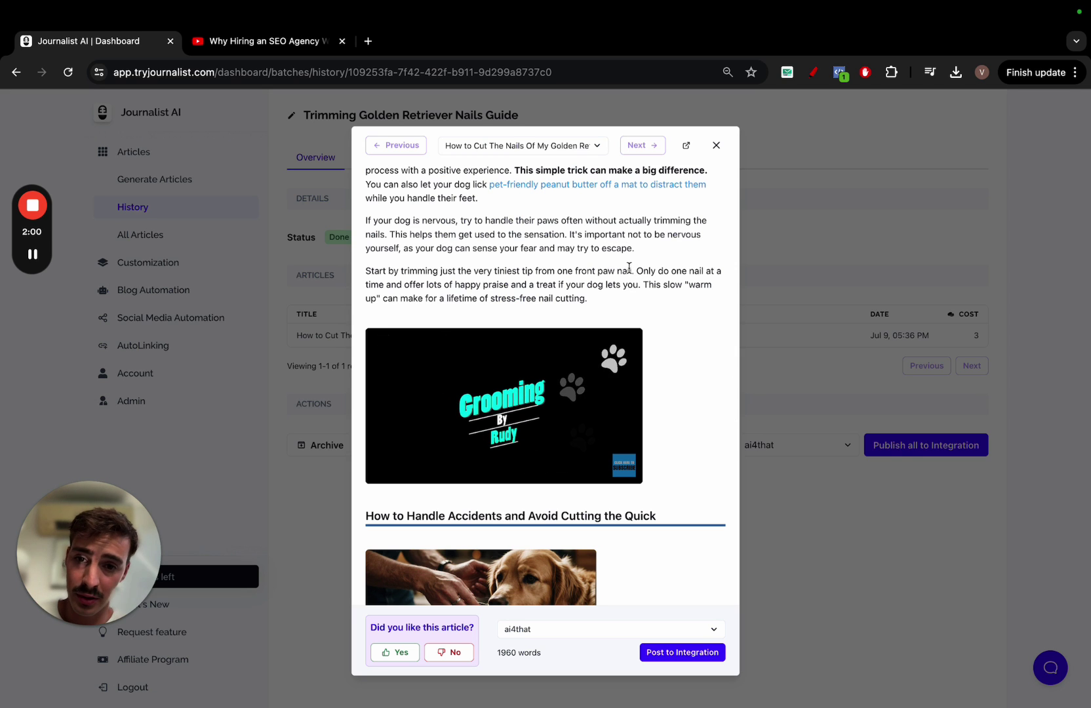
{"action": "scroll", "coordinate": [626, 337], "scroll_direction": "down", "scroll_amount": 3}
{"action": "scroll", "coordinate": [596, 255], "scroll_direction": "up", "scroll_amount": 1}
{"action": "scroll", "coordinate": [511, 214], "scroll_direction": "down", "scroll_amount": 6}
- Glance at the YouTube tab, then close the article preview and start a support chat
{"action": "left_click", "coordinate": [284, 49]}
{"action": "left_click", "coordinate": [116, 50]}
{"action": "scroll", "coordinate": [515, 299], "scroll_direction": "up", "scroll_amount": 1}
{"action": "scroll", "coordinate": [515, 303], "scroll_direction": "down", "scroll_amount": 1}
{"action": "scroll", "coordinate": [636, 329], "scroll_direction": "up", "scroll_amount": 5}
{"action": "scroll", "coordinate": [634, 325], "scroll_direction": "up", "scroll_amount": 3}
{"action": "scroll", "coordinate": [634, 325], "scroll_direction": "down", "scroll_amount": 3}
{"action": "scroll", "coordinate": [464, 312], "scroll_direction": "down", "scroll_amount": 3}
{"action": "scroll", "coordinate": [602, 263], "scroll_direction": "down", "scroll_amount": 3}
{"action": "scroll", "coordinate": [594, 275], "scroll_direction": "down", "scroll_amount": 3}
{"action": "scroll", "coordinate": [594, 274], "scroll_direction": "up", "scroll_amount": 3}
{"action": "scroll", "coordinate": [580, 307], "scroll_direction": "up", "scroll_amount": 5}
{"action": "scroll", "coordinate": [565, 341], "scroll_direction": "up", "scroll_amount": 5}
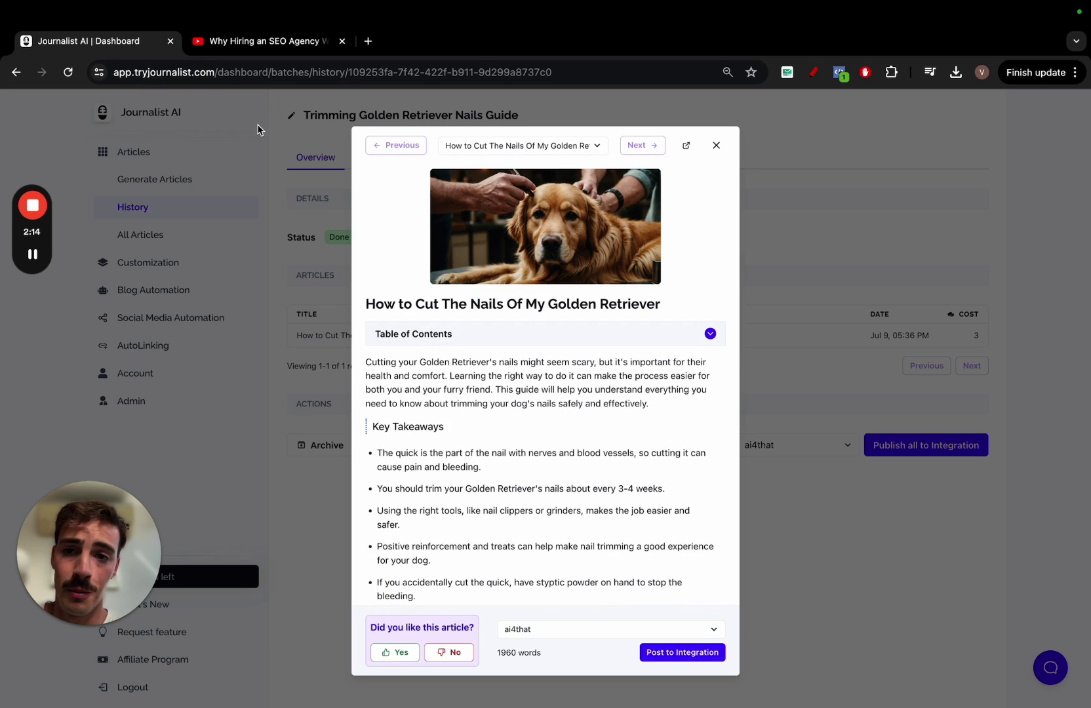
{"action": "left_click", "coordinate": [293, 192]}
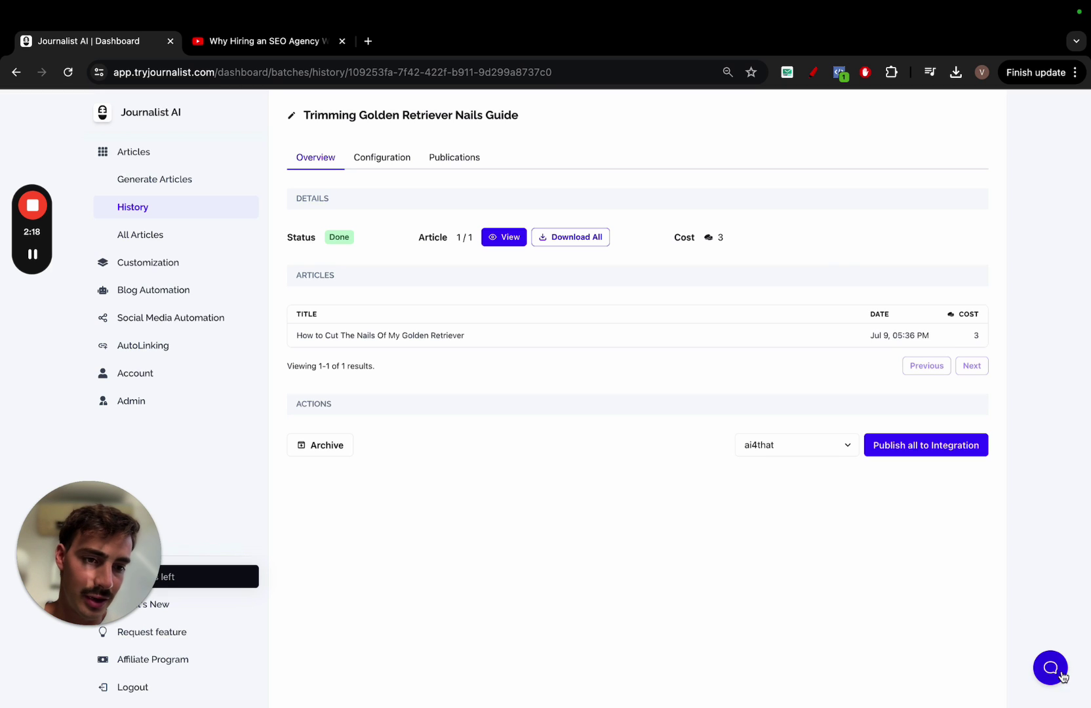
{"action": "left_click", "coordinate": [1050, 667]}
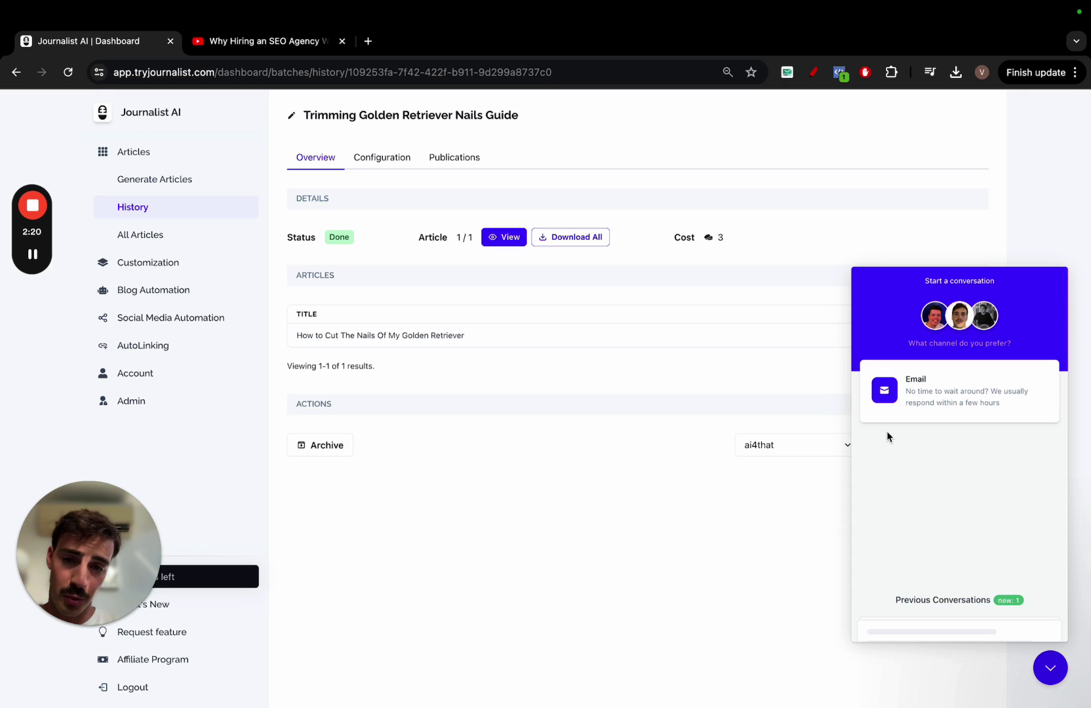